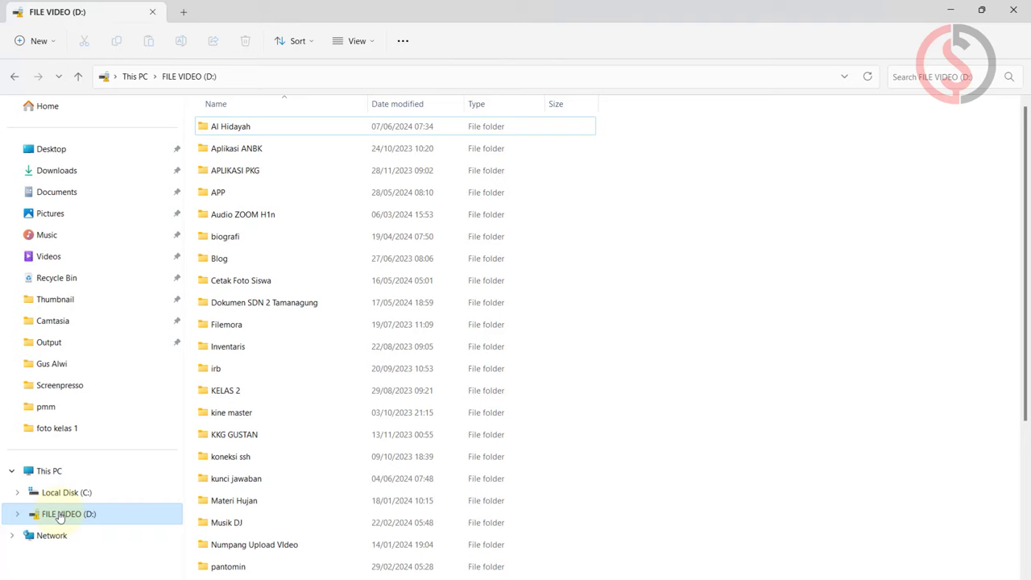
Step: Open the name of the FILE VIDEO (D:) drive for editing
right_click(59, 517)
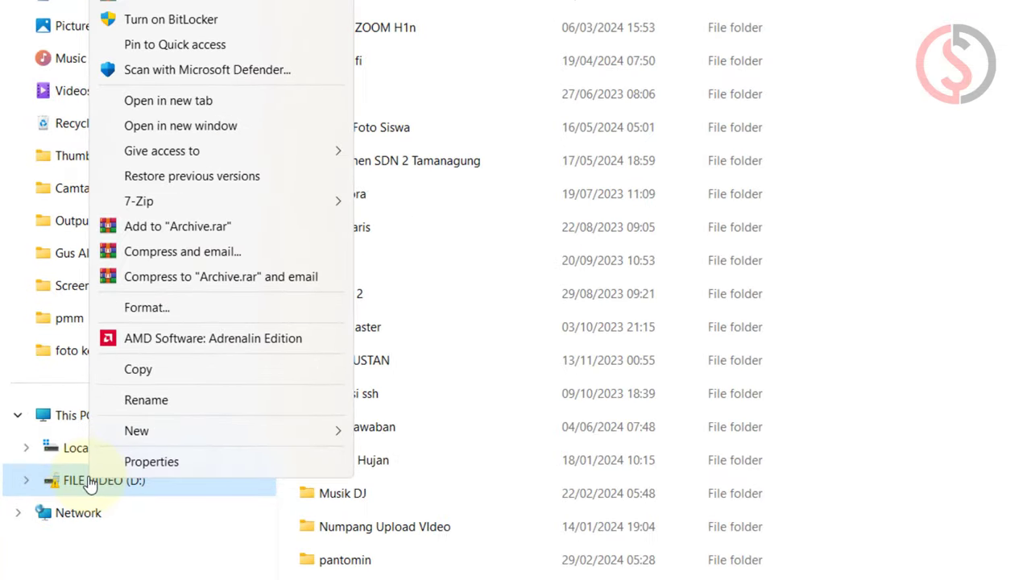
left_click(145, 400)
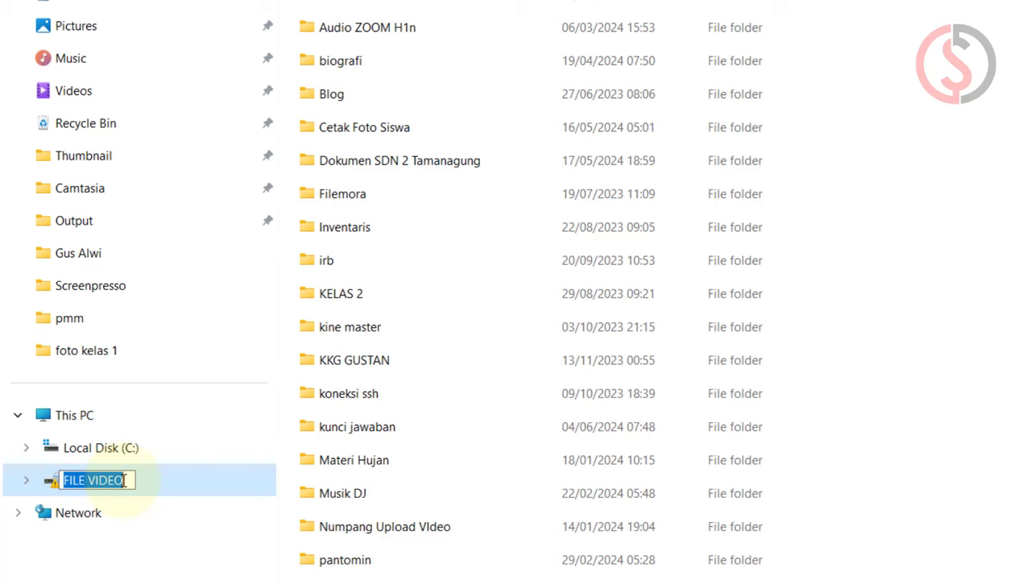
key("F2")
Step: Open the Materi Hujan folder's name for editing and leave the edit without entering a new name
left_click(352, 460)
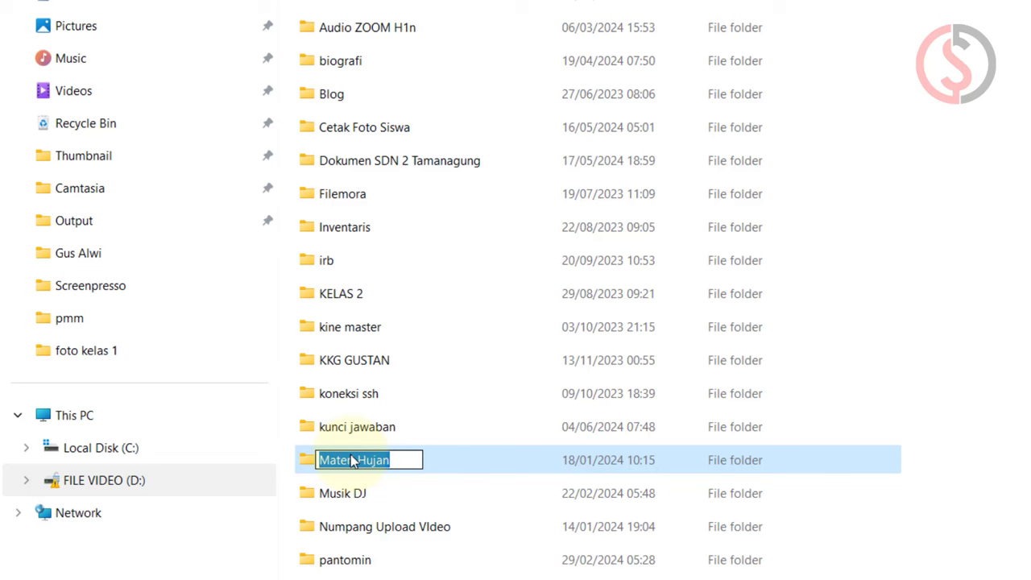
left_click(403, 455)
key("Return")
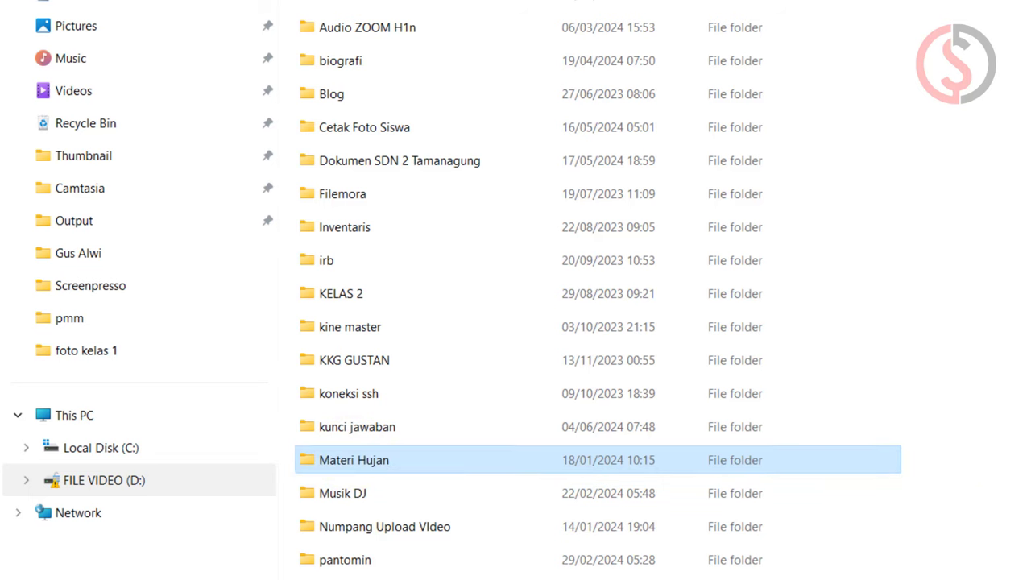
Step: Open the kunci jawaban folder's name for editing and leave the edit without entering a new name
left_click(396, 427)
left_click(394, 428)
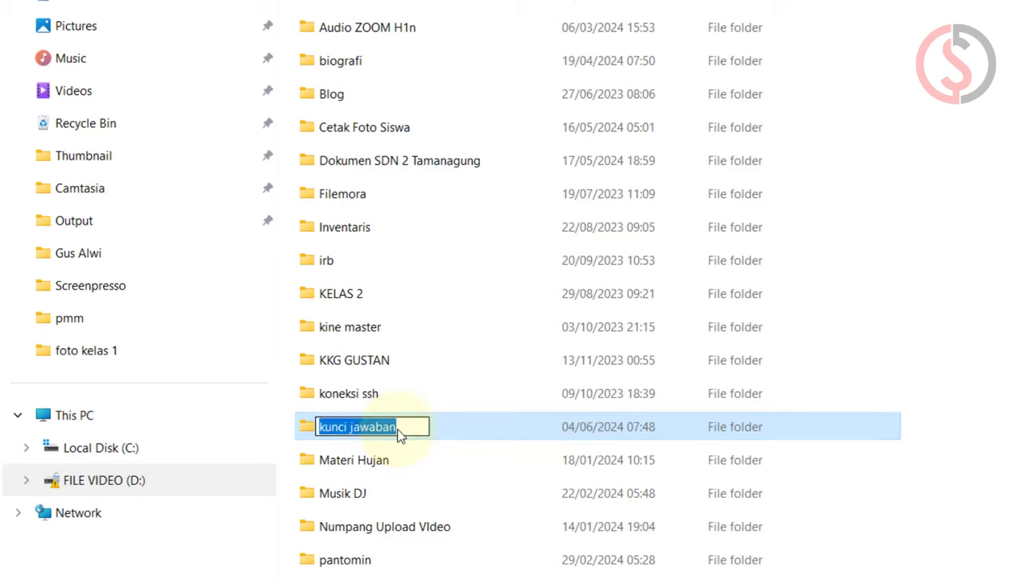
left_click(772, 448)
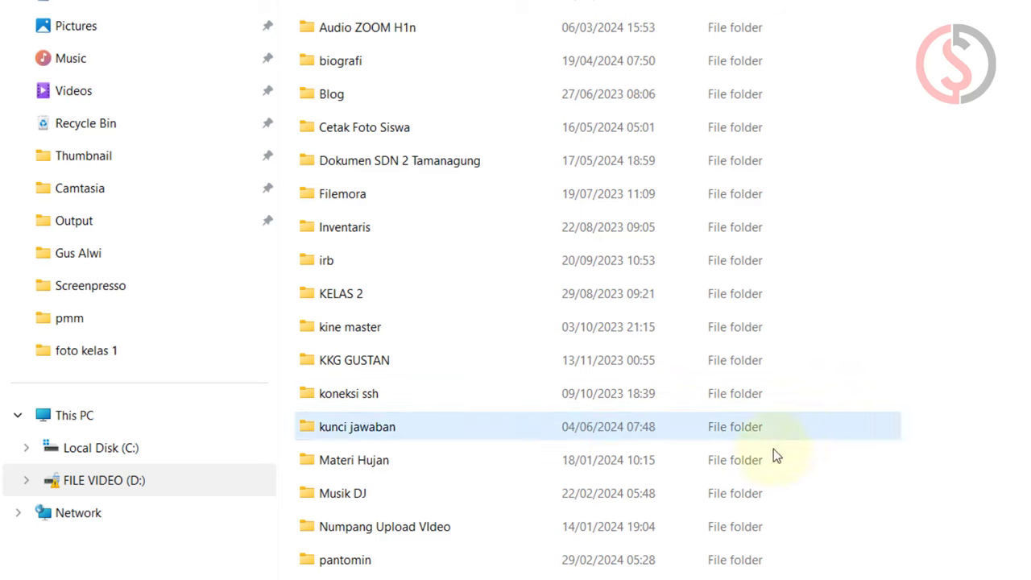
left_click(373, 426)
left_click(373, 423)
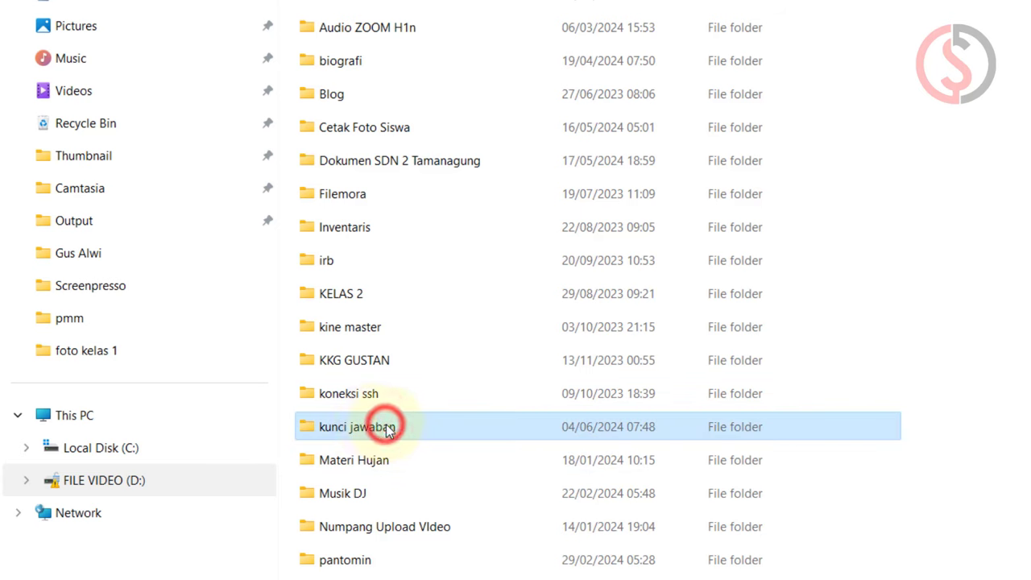
left_click(709, 427)
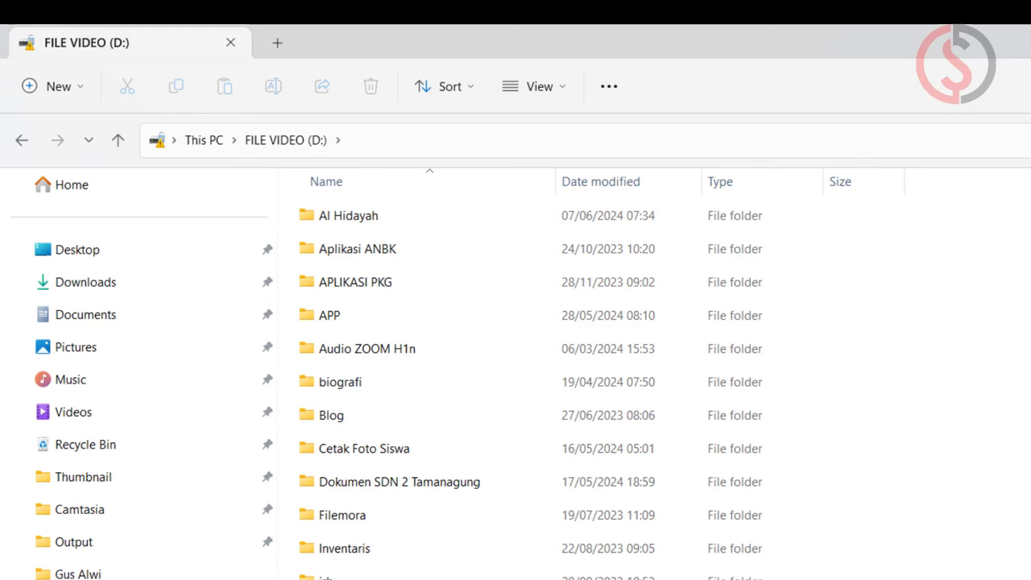
Step: In Folder Options, set items to "Double-click to open an item (single-click to select)" and accept the settings
left_click(622, 93)
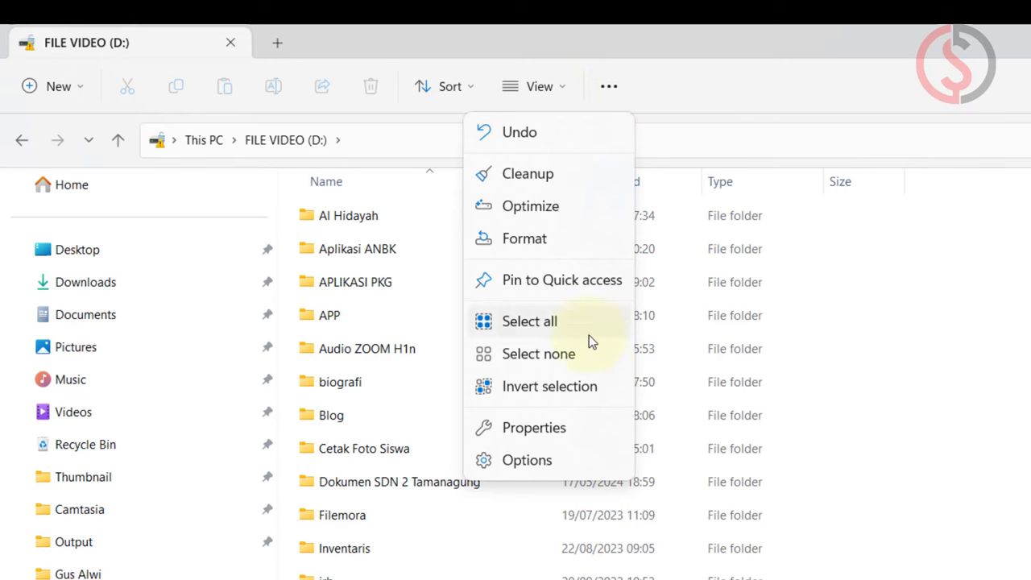
left_click(559, 461)
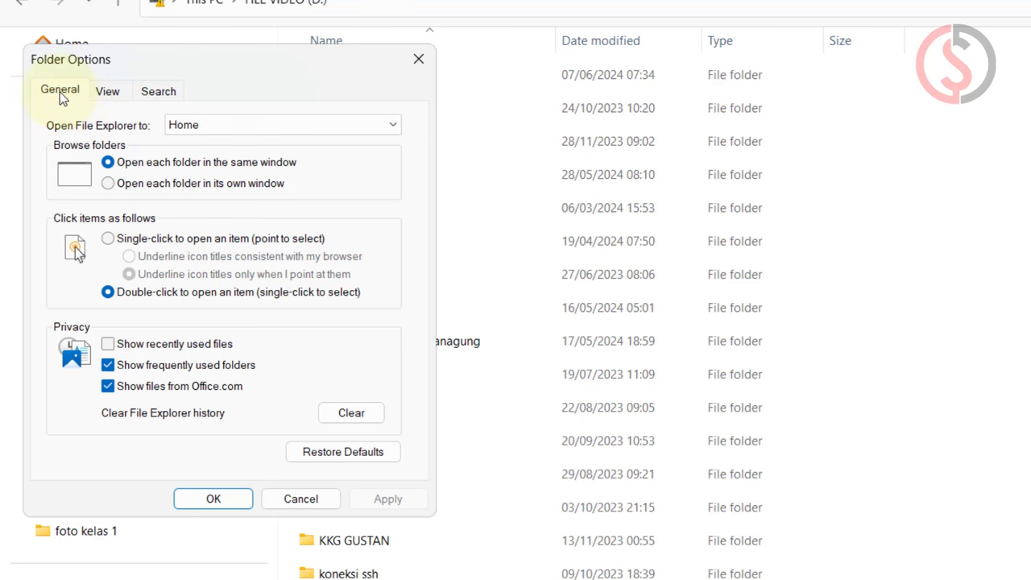
left_click(60, 90)
left_click(108, 92)
left_click(67, 90)
left_click(242, 286)
left_click(226, 508)
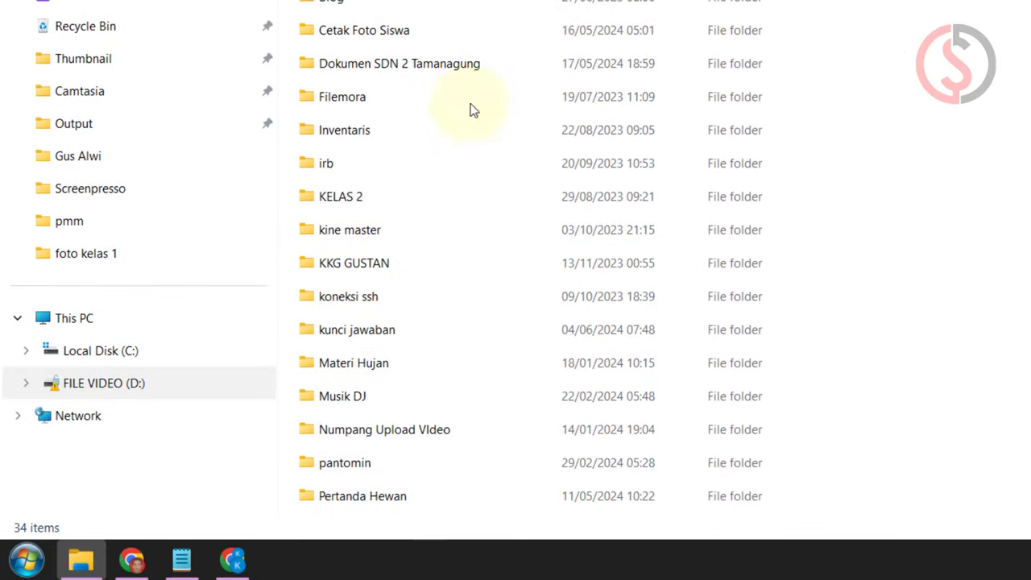
Step: Open Device Manager, expand Mice and other pointing devices, and select the HID-compliant mouse
right_click(26, 560)
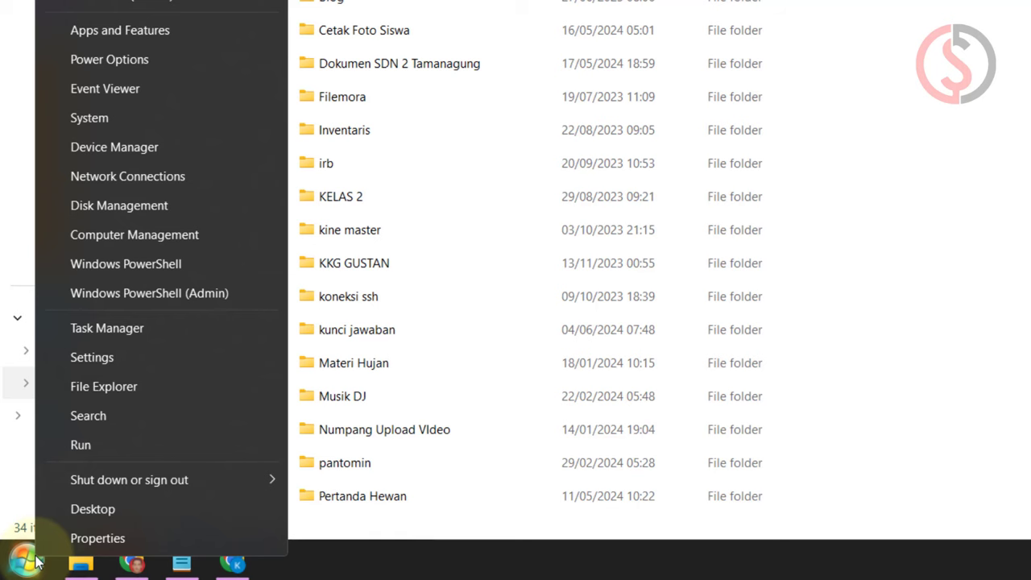
left_click(129, 150)
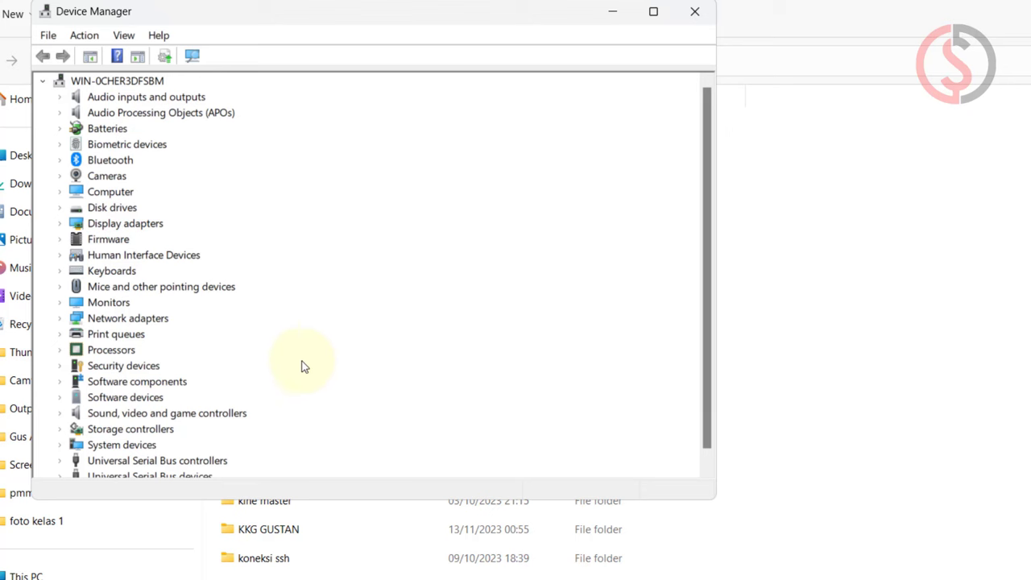
left_click(59, 287)
left_click(155, 306)
right_click(156, 308)
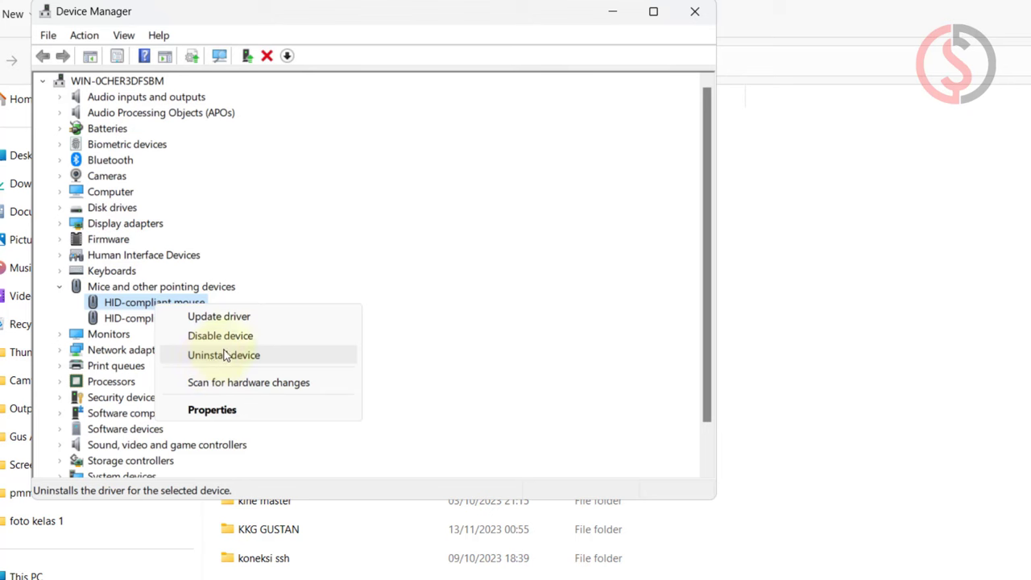
left_click(221, 58)
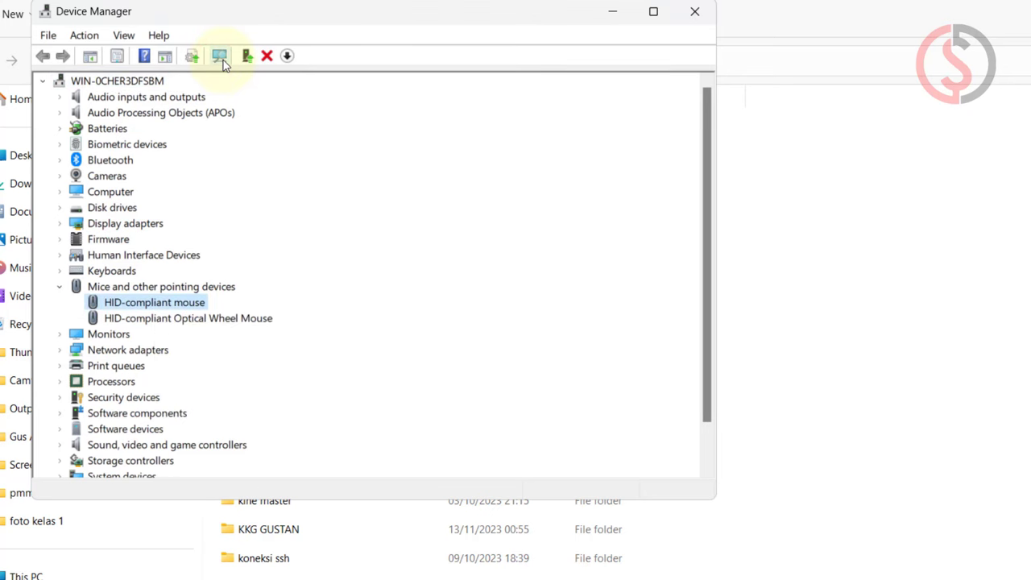
Step: Start a manual driver update for the HID-compliant mouse, pick the HID-compliant mouse model, then cancel and close Device Manager
right_click(164, 311)
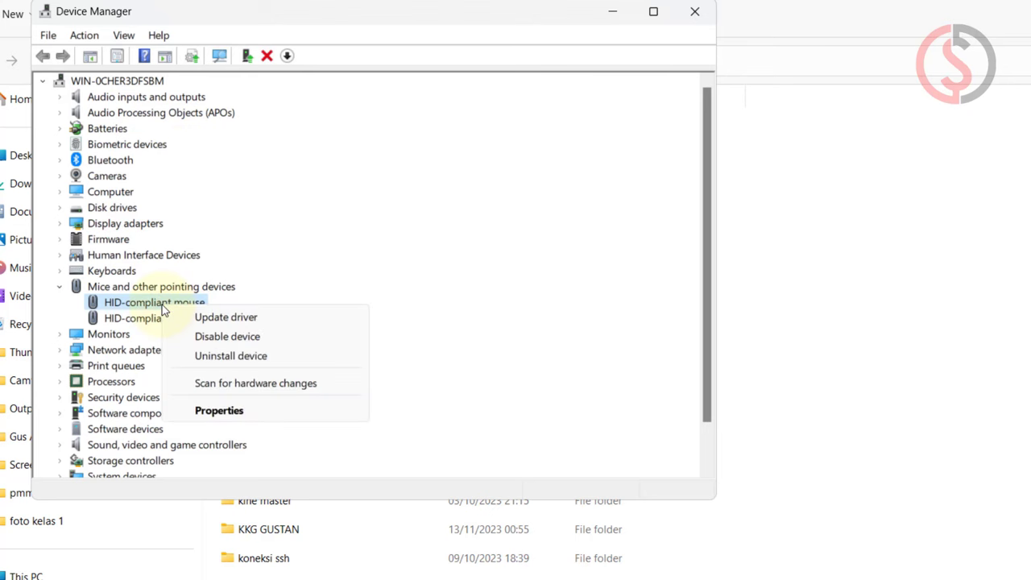
left_click(220, 318)
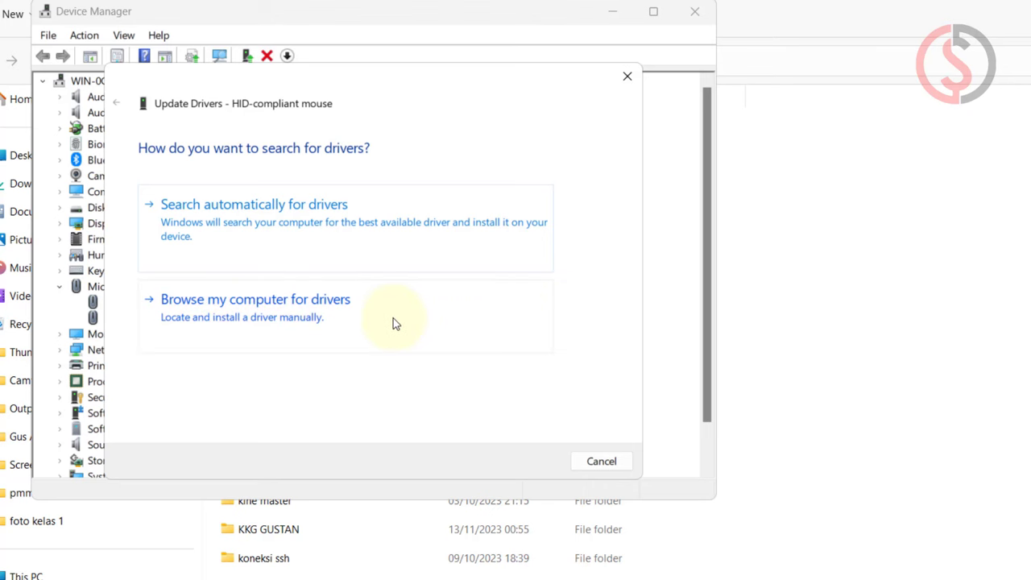
left_click(258, 321)
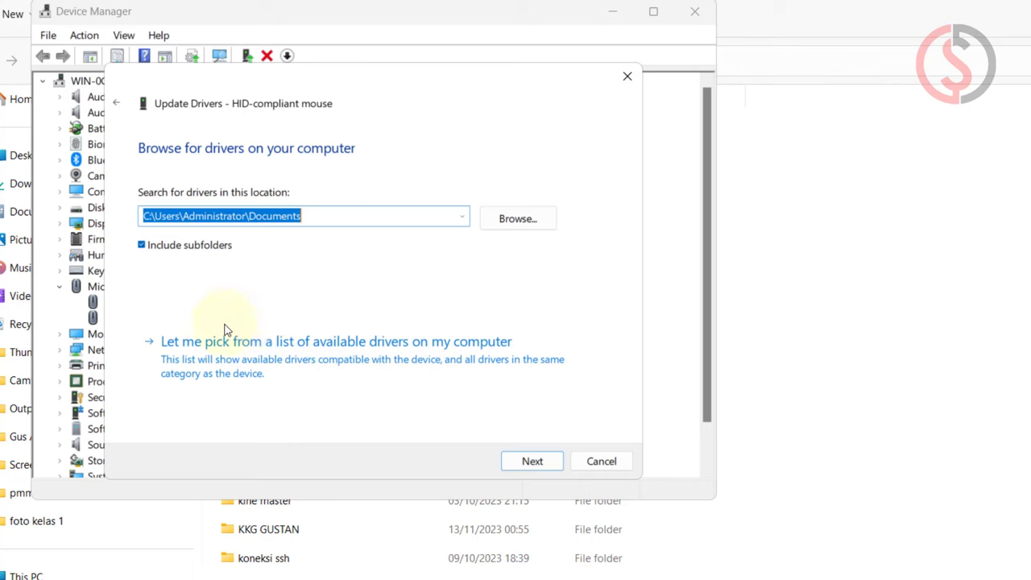
left_click(316, 357)
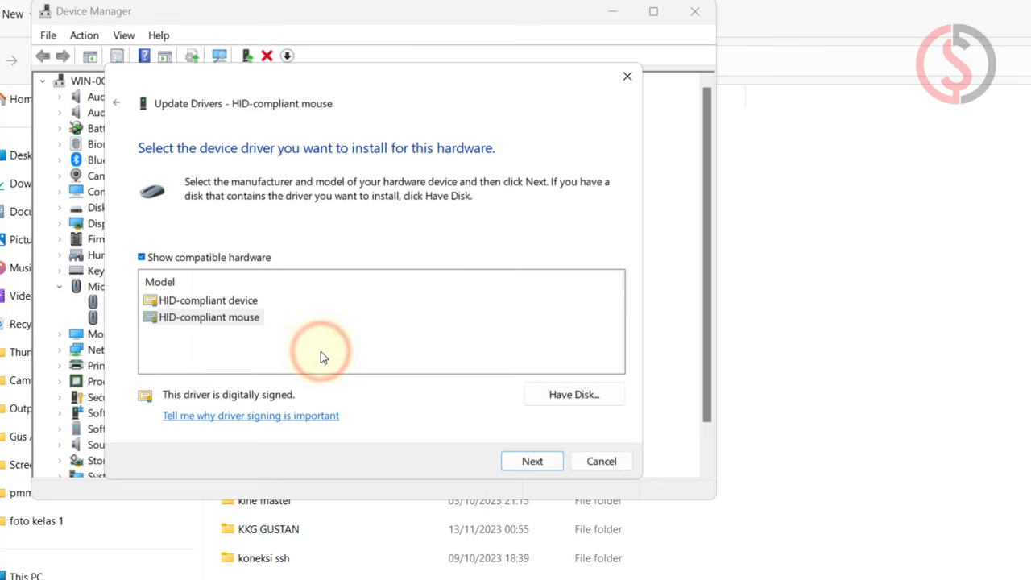
left_click(223, 301)
left_click(221, 318)
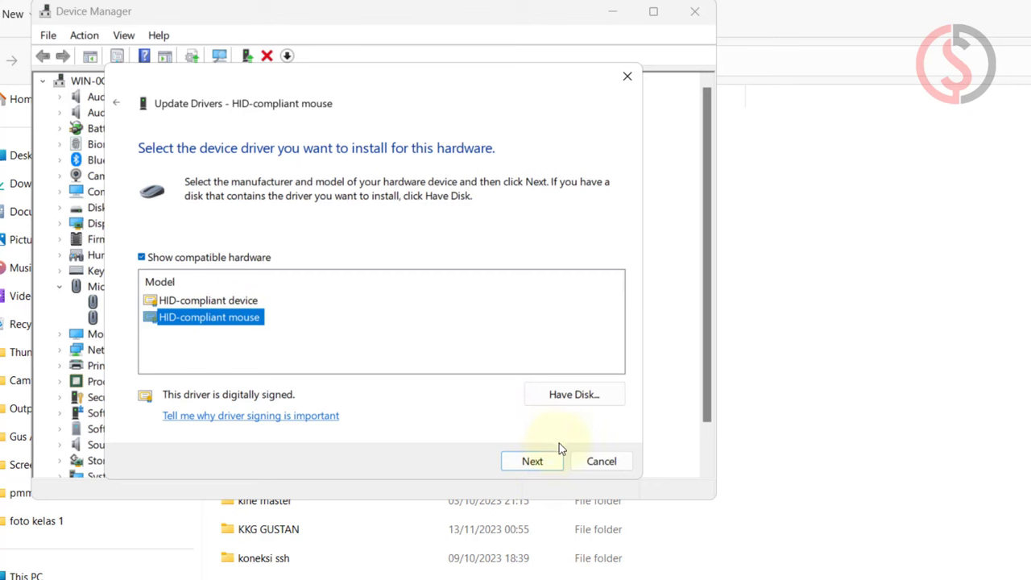
left_click(596, 460)
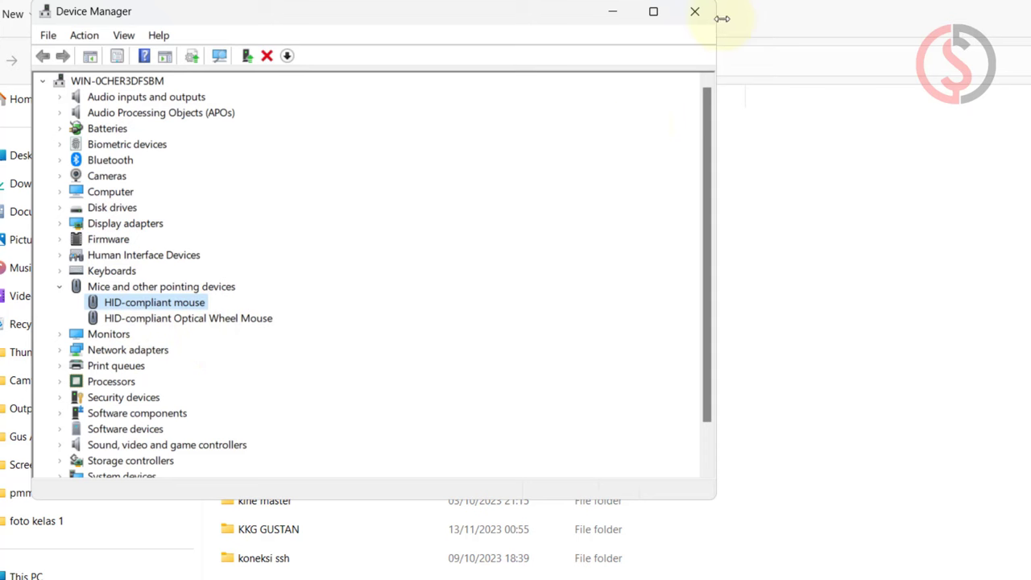
left_click(694, 11)
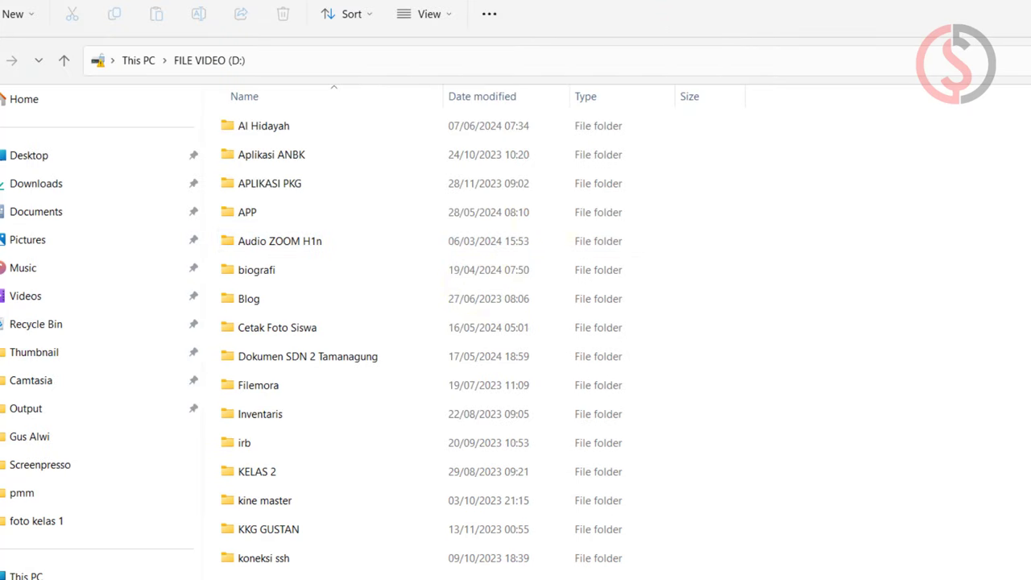
Step: Open the Blog folder's name for editing and cancel the rename
left_click(253, 301)
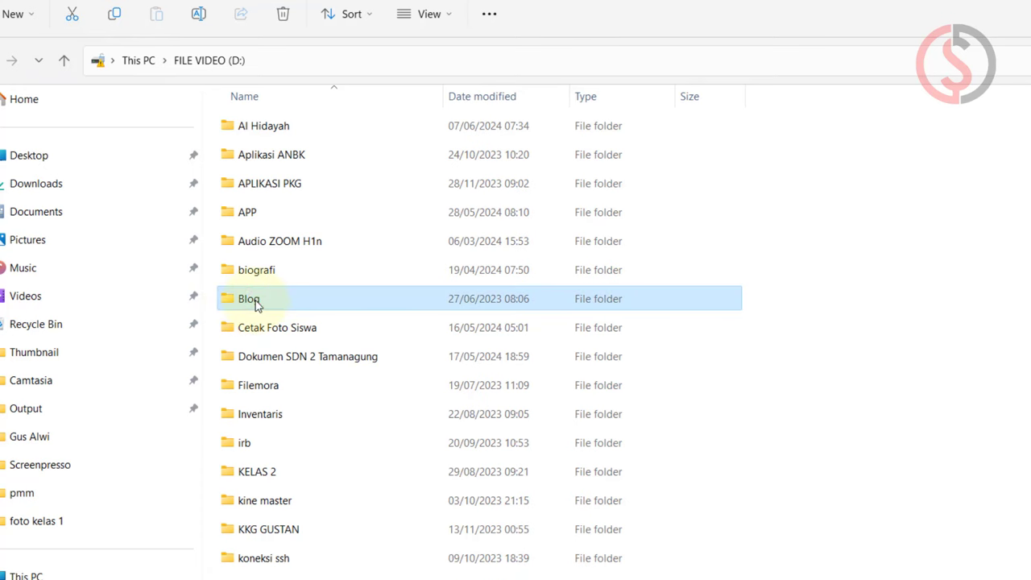
key("F2")
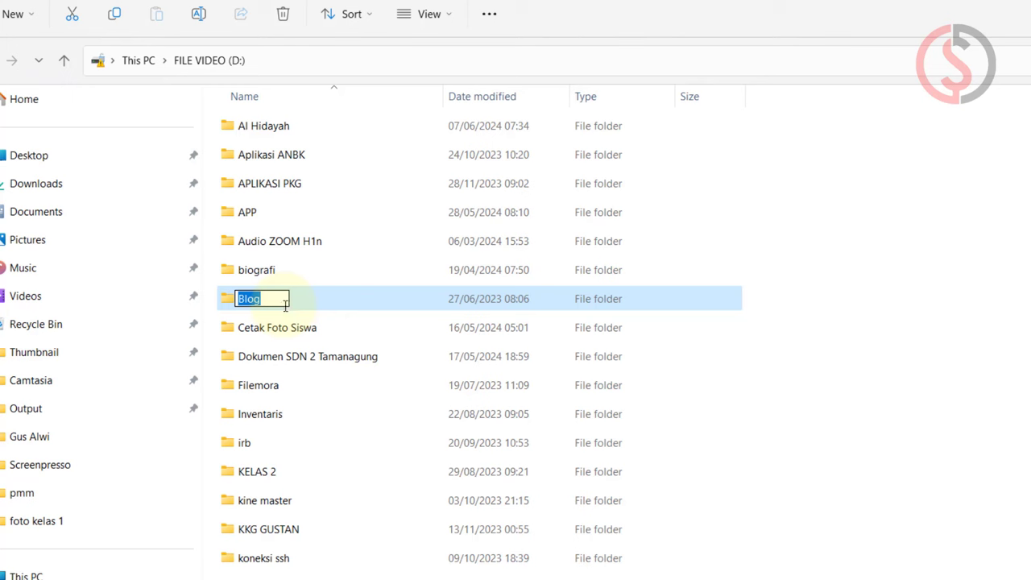
key("Escape")
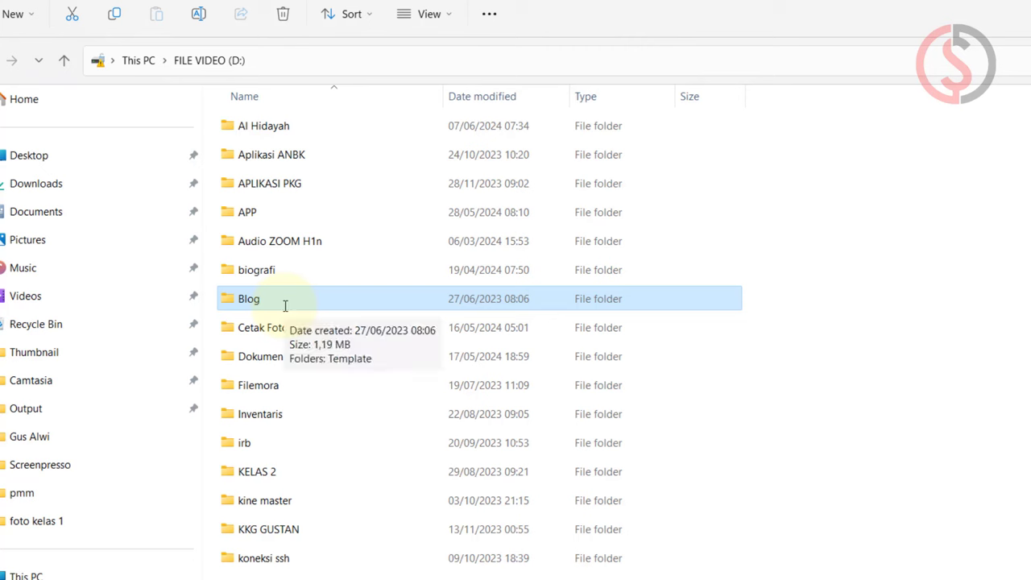